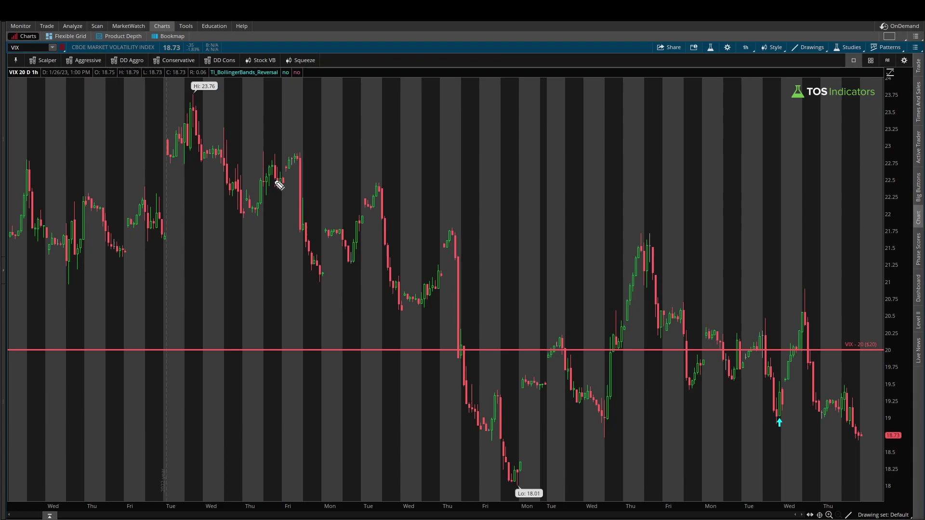
Step: Switch to the browser and examine the title, video thumbnail and address of the Bollinger Bands Reversal page on tosindicators.com
{"action": "left_click_drag", "start_coordinate": [7, 51], "coordinate": [30, 52]}
{"action": "left_click_drag", "start_coordinate": [924, 98], "coordinate": [520, 67]}
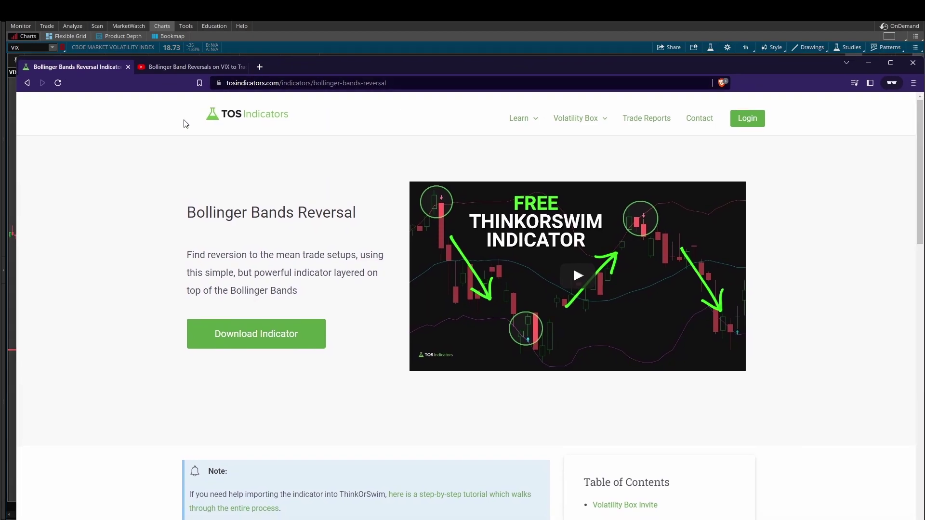
{"action": "left_click_drag", "start_coordinate": [193, 220], "coordinate": [380, 241]}
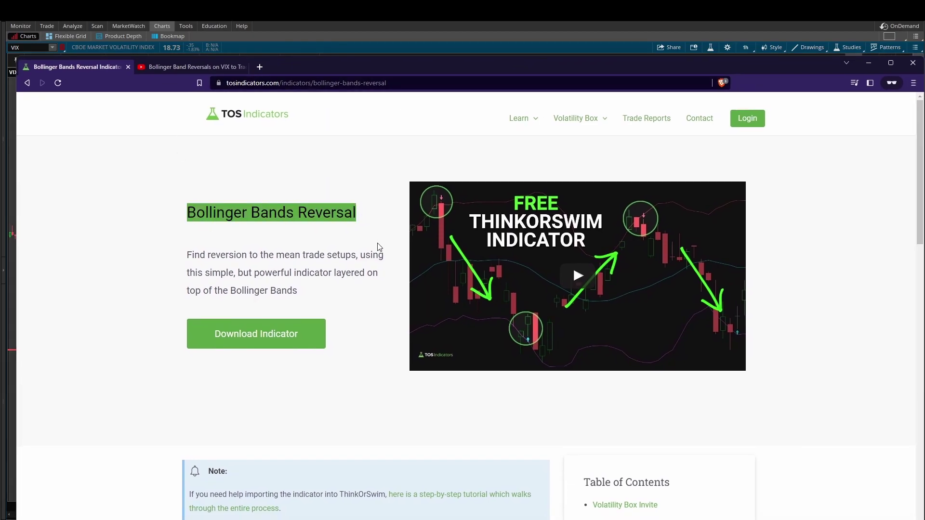
{"action": "left_click", "coordinate": [329, 246]}
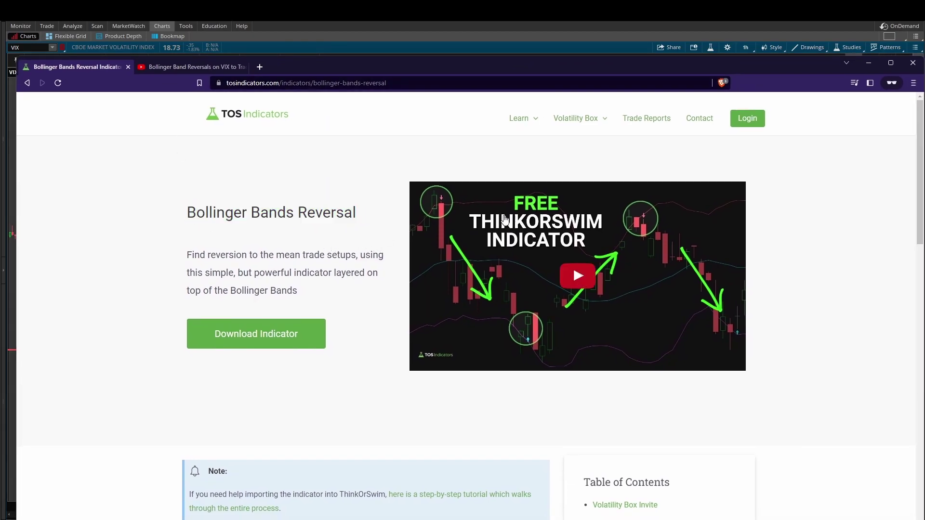
{"action": "left_click", "coordinate": [393, 84]}
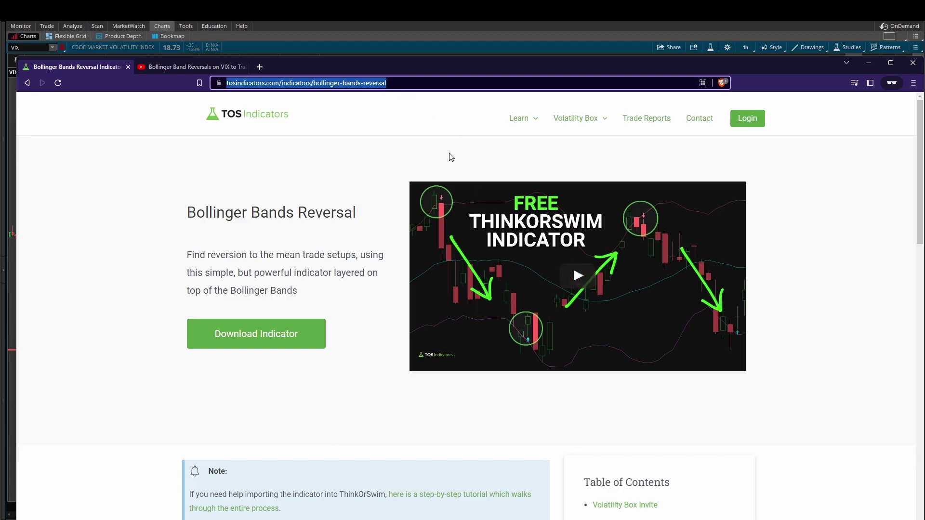
{"action": "left_click", "coordinate": [318, 85]}
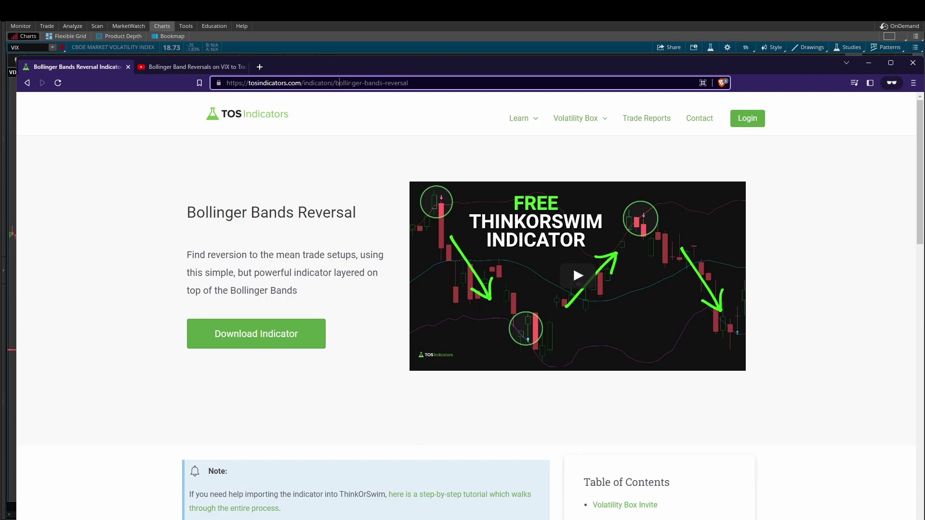
{"action": "left_click", "coordinate": [327, 240]}
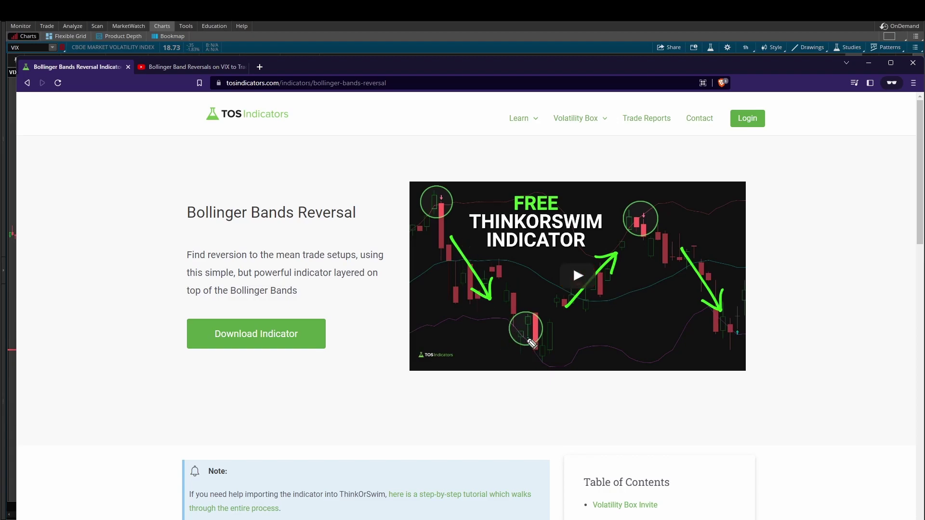
Step: Annotate the indicator video's thumbnail with a rise from the circled low signal and a fall from the circled high, and underline the page title
{"action": "left_click_drag", "start_coordinate": [512, 301], "coordinate": [517, 342]}
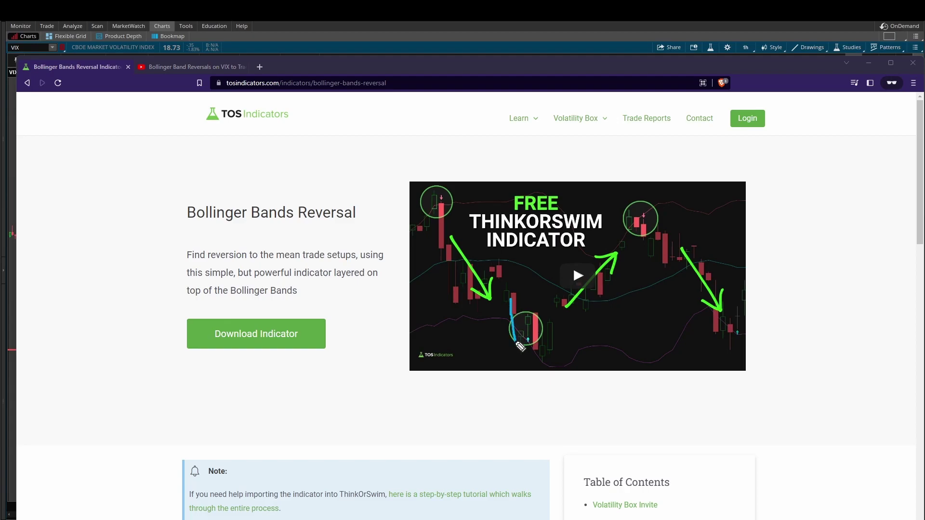
{"action": "key", "text": "ctrl+z"}
{"action": "mouse_move", "coordinate": [513, 330]}
{"action": "left_mouse_down"}
{"action": "mouse_move", "coordinate": [530, 330]}
{"action": "mouse_move", "coordinate": [571, 292]}
{"action": "mouse_move", "coordinate": [560, 294]}
{"action": "left_mouse_up"}
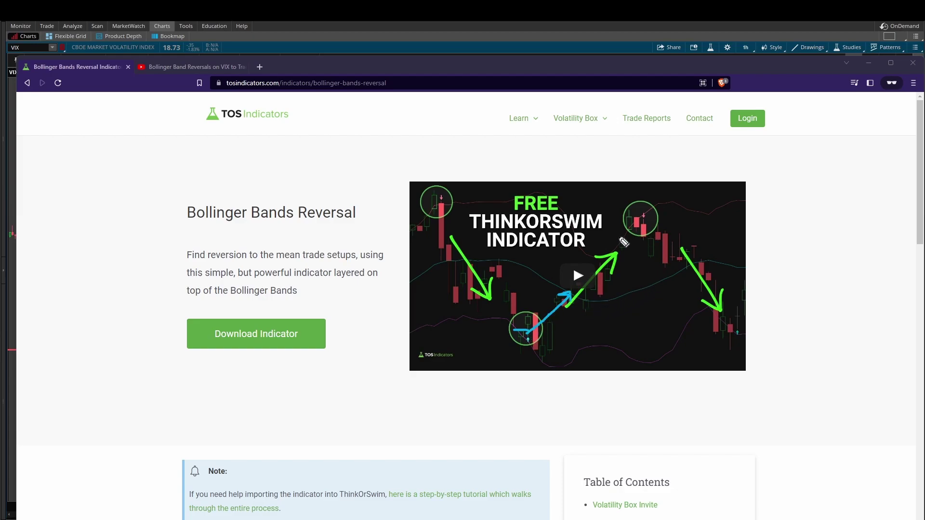
{"action": "mouse_move", "coordinate": [620, 233]}
{"action": "left_mouse_down"}
{"action": "mouse_move", "coordinate": [651, 234]}
{"action": "mouse_move", "coordinate": [686, 262]}
{"action": "left_mouse_up"}
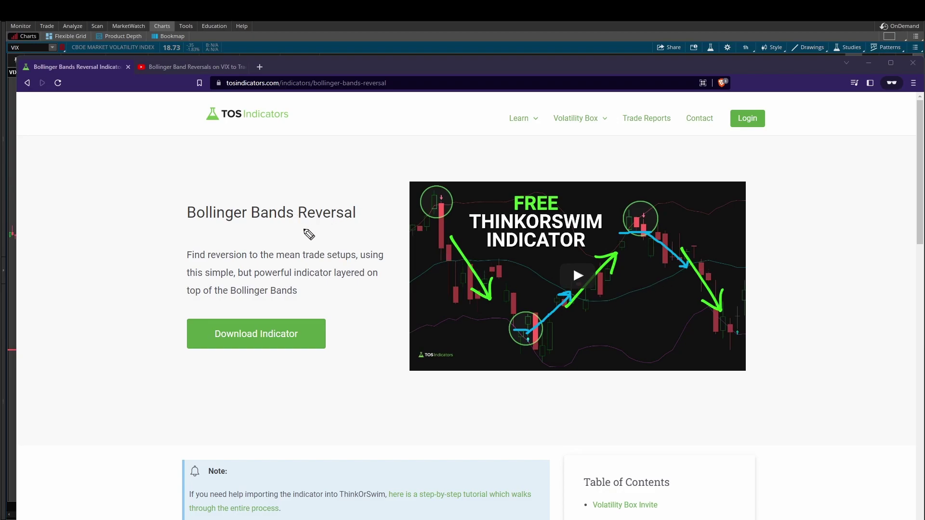
{"action": "left_click_drag", "start_coordinate": [179, 228], "coordinate": [362, 225]}
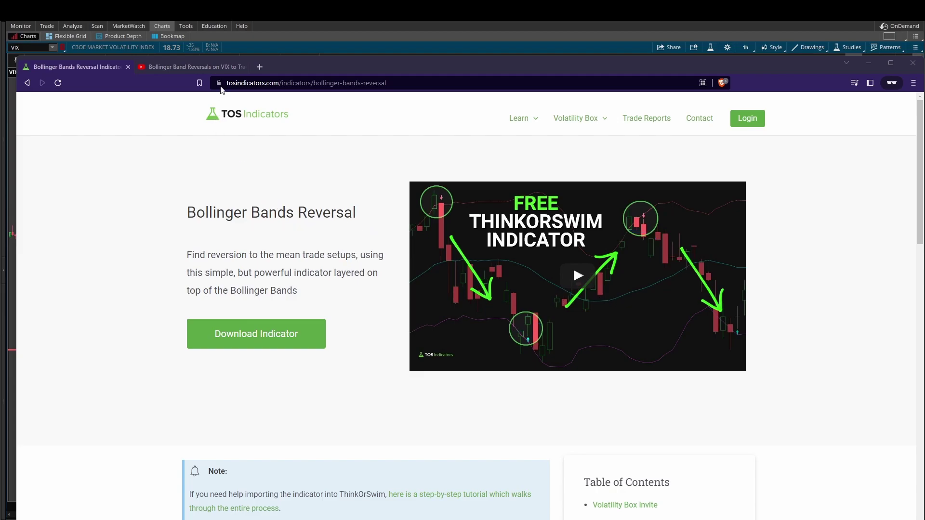
Step: Switch to the YouTube video "Bollinger Band Reversals on VIX to Trade SPY" and annotate its 2022 VIX signals and the corresponding SPY drop
{"action": "left_click", "coordinate": [226, 67]}
{"action": "left_click_drag", "start_coordinate": [241, 491], "coordinate": [55, 491]}
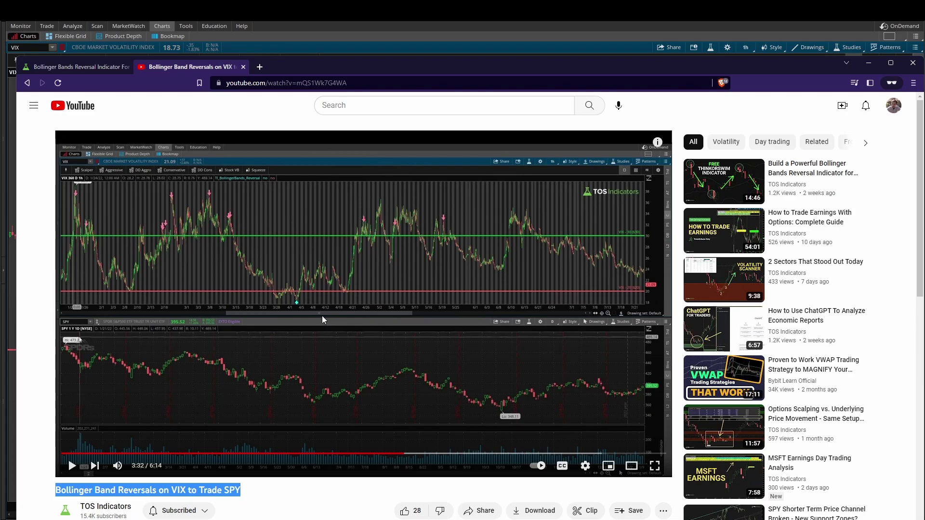
{"action": "mouse_move", "coordinate": [294, 211]}
{"action": "left_mouse_down"}
{"action": "mouse_move", "coordinate": [303, 207]}
{"action": "mouse_move", "coordinate": [312, 219]}
{"action": "mouse_move", "coordinate": [327, 207]}
{"action": "mouse_move", "coordinate": [349, 218]}
{"action": "mouse_move", "coordinate": [372, 210]}
{"action": "left_mouse_up"}
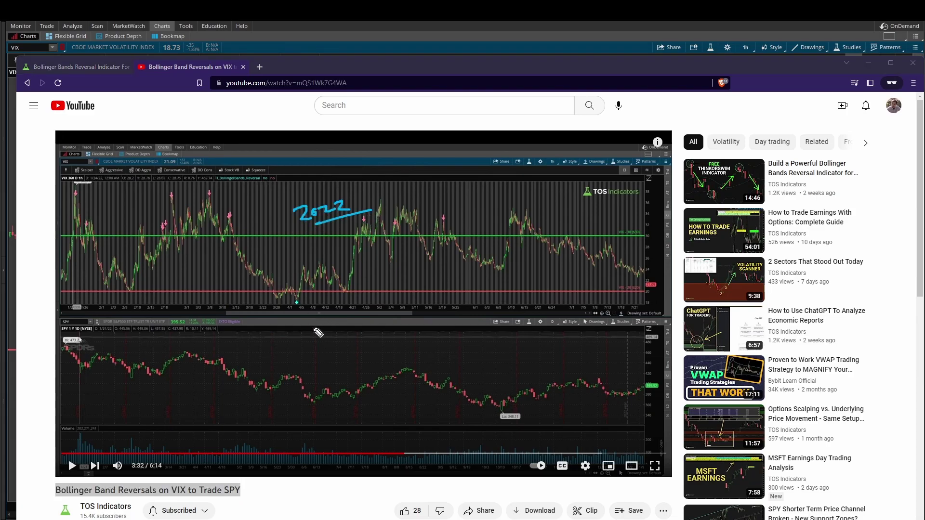
{"action": "mouse_move", "coordinate": [297, 301]}
{"action": "left_mouse_down"}
{"action": "mouse_move", "coordinate": [267, 302]}
{"action": "mouse_move", "coordinate": [334, 302]}
{"action": "mouse_move", "coordinate": [287, 306]}
{"action": "mouse_move", "coordinate": [306, 300]}
{"action": "left_mouse_up"}
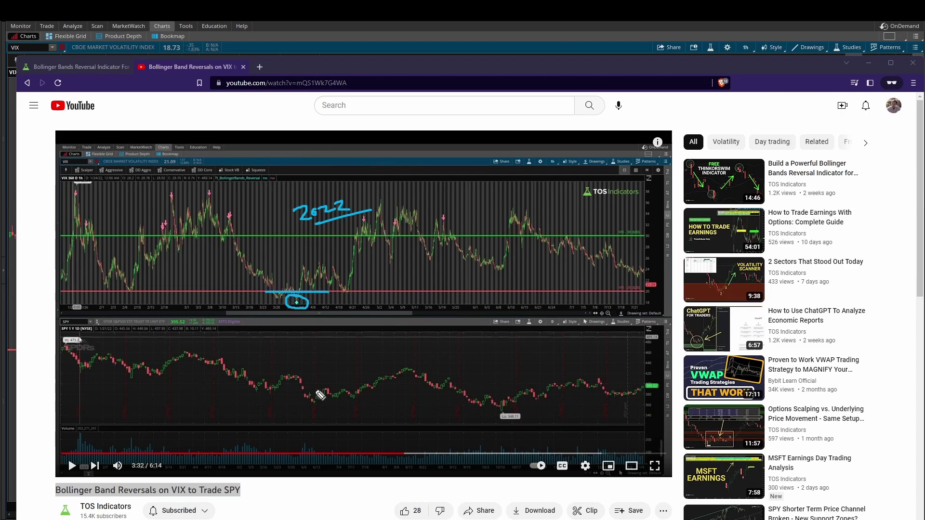
{"action": "mouse_move", "coordinate": [306, 389]}
{"action": "left_mouse_down"}
{"action": "mouse_move", "coordinate": [315, 403]}
{"action": "mouse_move", "coordinate": [320, 396]}
{"action": "left_mouse_up"}
{"action": "left_click_drag", "start_coordinate": [554, 234], "coordinate": [589, 234]}
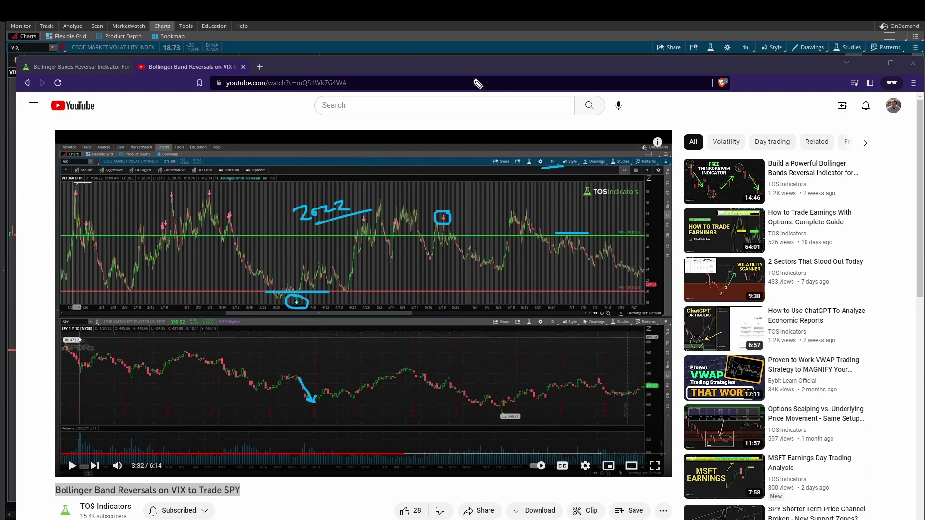
{"action": "key", "text": "ctrl+shift+7"}
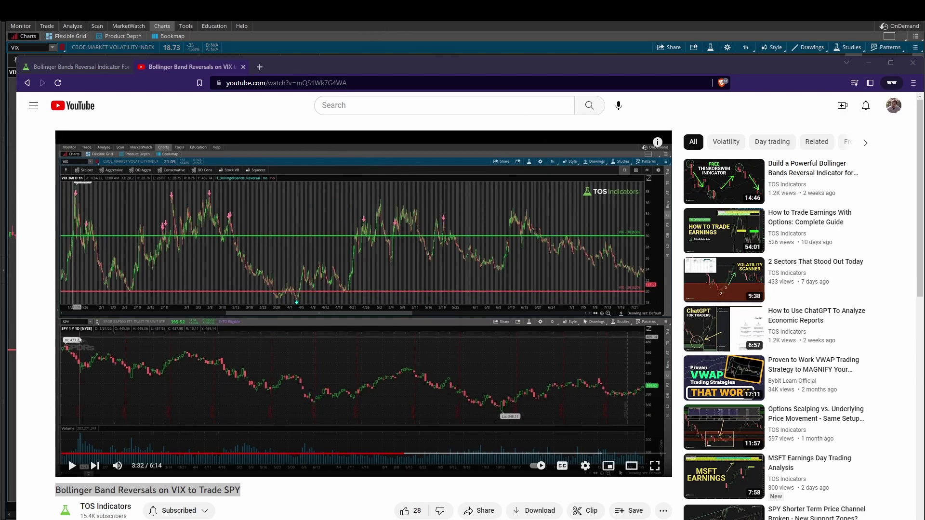
Step: Switch back to thinkorswim and set the hourly VIX chart's time interval to 360 days
{"action": "left_click", "coordinate": [594, 27]}
{"action": "left_click", "coordinate": [746, 48]}
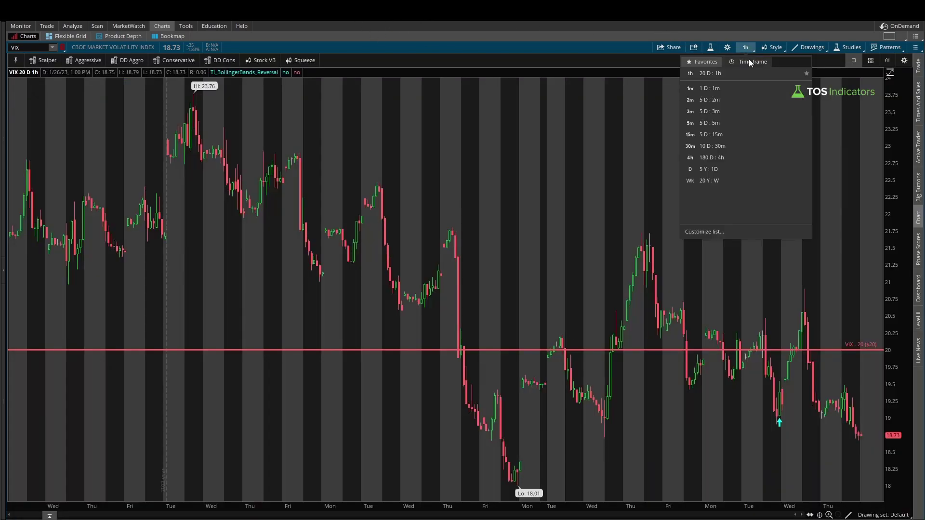
{"action": "left_click", "coordinate": [750, 62]}
{"action": "left_click", "coordinate": [773, 116]}
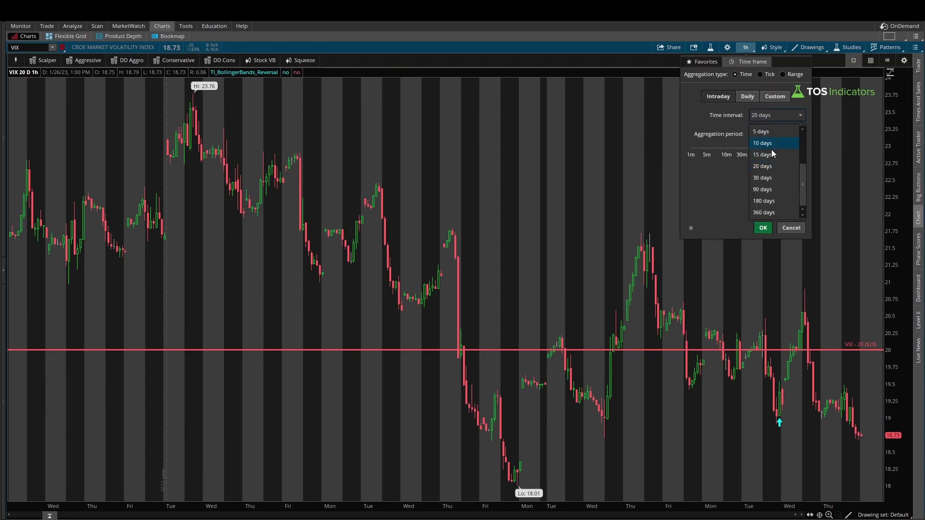
{"action": "left_click", "coordinate": [764, 212]}
{"action": "left_click", "coordinate": [763, 227]}
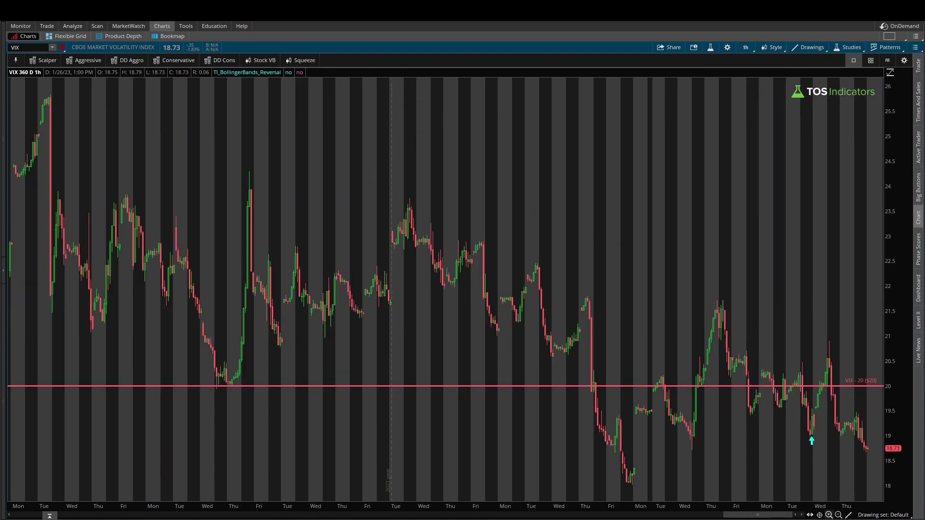
Step: Review the VIX reversal signals across the past year on the hourly chart, ending at the most recent up-arrow signal
{"action": "left_click", "coordinate": [837, 514]}
{"action": "left_click", "coordinate": [838, 515]}
{"action": "left_click_drag", "start_coordinate": [763, 515], "coordinate": [716, 515]}
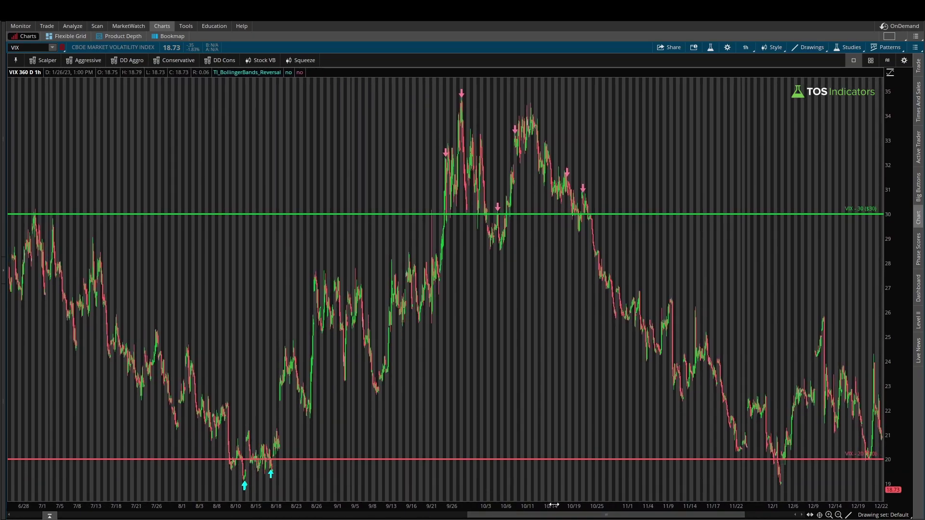
{"action": "left_click_drag", "start_coordinate": [584, 515], "coordinate": [632, 516]}
{"action": "left_click_drag", "start_coordinate": [658, 466], "coordinate": [886, 470]}
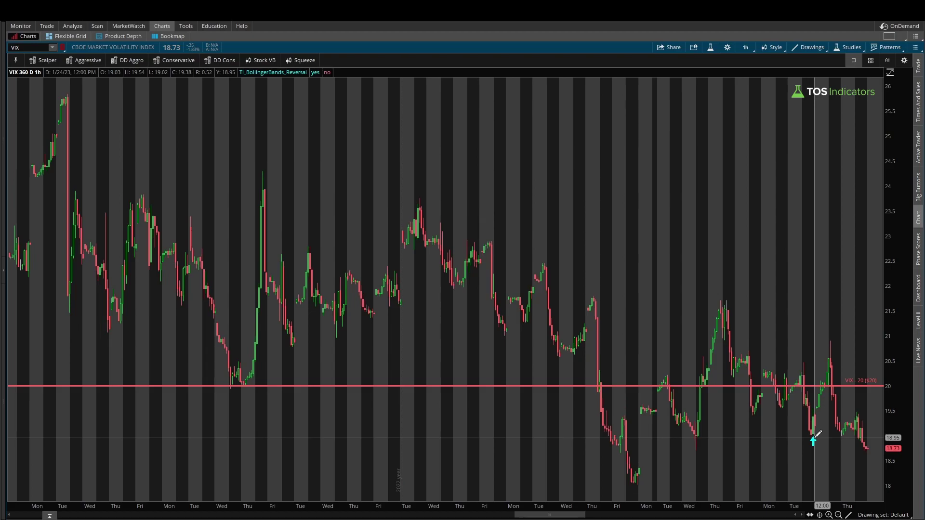
Step: Annotate the latest VIX up-arrow signal with an arrow and the label 12pm, and trace the rise that follows it
{"action": "key", "text": "F9"}
{"action": "left_click_drag", "start_coordinate": [833, 437], "coordinate": [794, 472]}
{"action": "left_click_drag", "start_coordinate": [796, 460], "coordinate": [799, 461]}
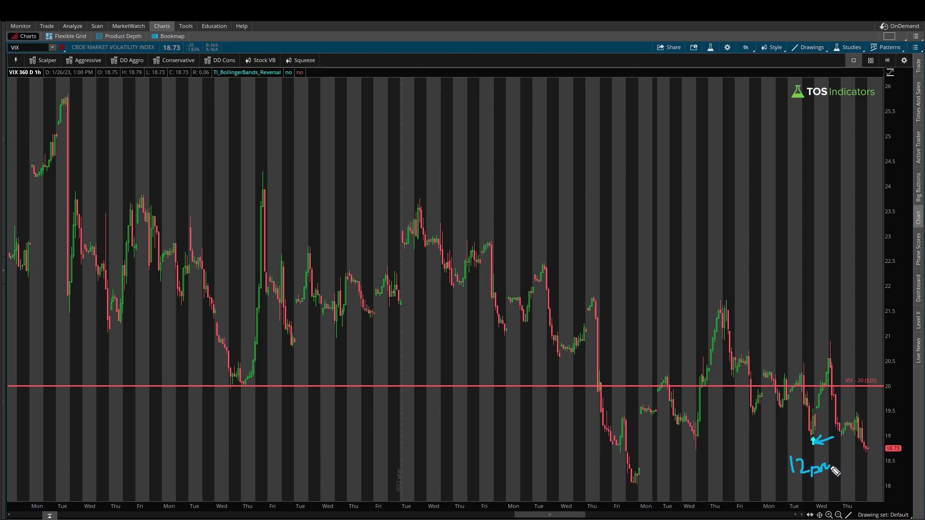
{"action": "key", "text": "shift+F9"}
{"action": "key", "text": "F9"}
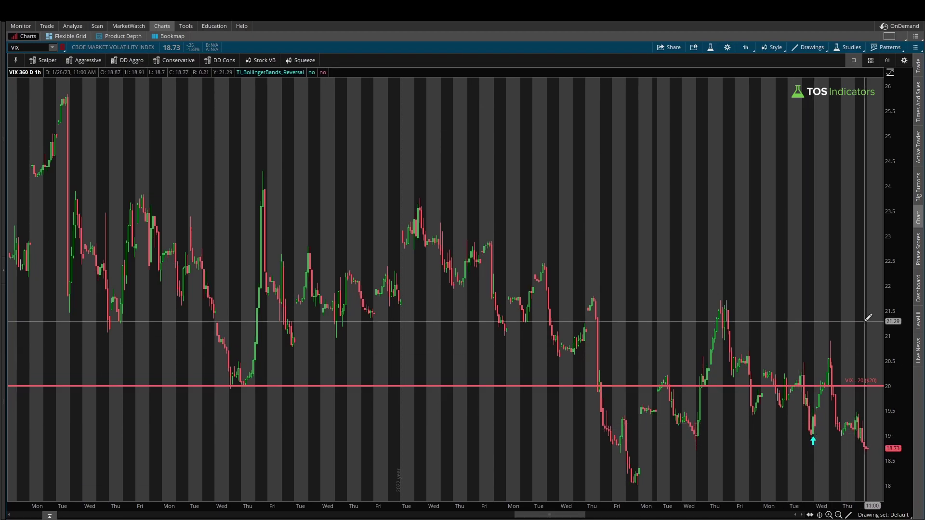
{"action": "left_click_drag", "start_coordinate": [814, 425], "coordinate": [836, 374]}
{"action": "key", "text": "Escape"}
Step: Go back to October 2021 on the hourly VIX chart and box the signals and price action below about 19
{"action": "mouse_move", "coordinate": [572, 516]}
{"action": "left_mouse_down"}
{"action": "mouse_move", "coordinate": [246, 515]}
{"action": "mouse_move", "coordinate": [124, 497]}
{"action": "left_mouse_up"}
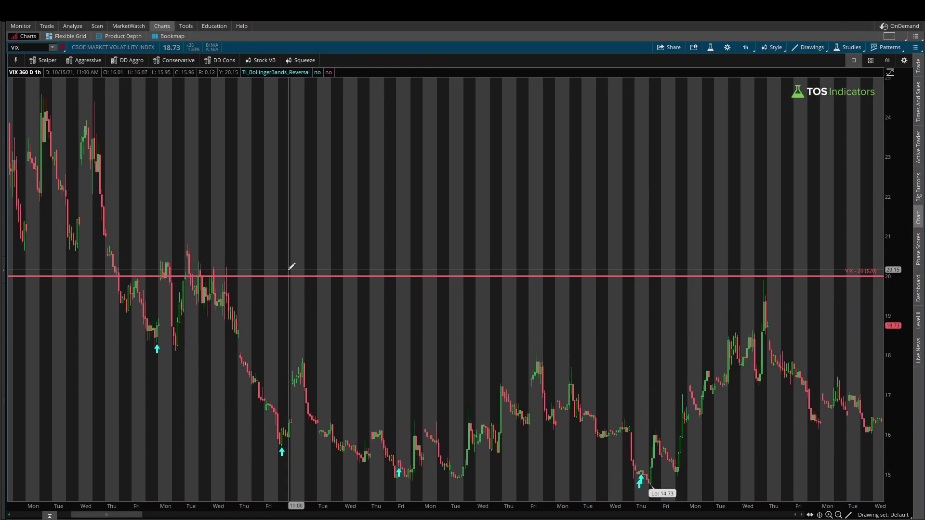
{"action": "key", "text": "alt"}
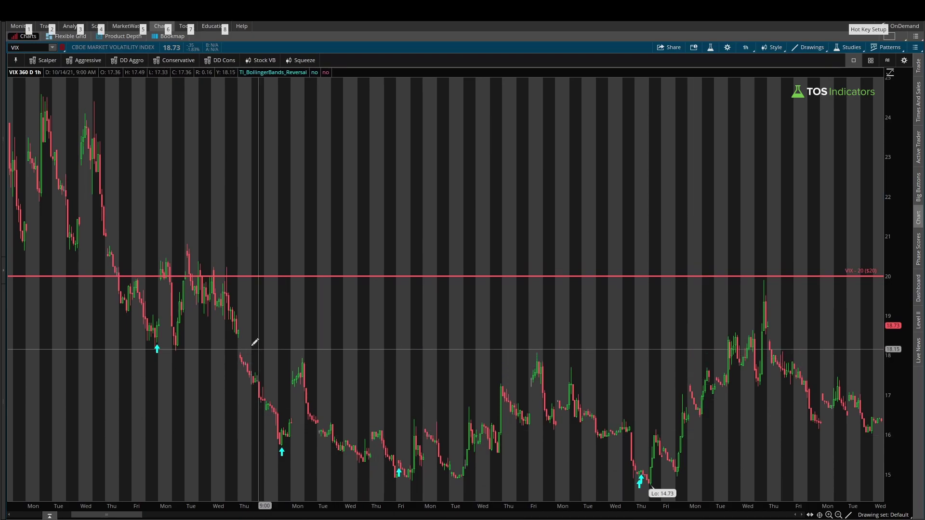
{"action": "mouse_move", "coordinate": [806, 319]}
{"action": "left_mouse_down"}
{"action": "mouse_move", "coordinate": [145, 320]}
{"action": "mouse_move", "coordinate": [151, 459]}
{"action": "mouse_move", "coordinate": [342, 492]}
{"action": "mouse_move", "coordinate": [755, 496]}
{"action": "mouse_move", "coordinate": [807, 355]}
{"action": "mouse_move", "coordinate": [806, 322]}
{"action": "left_mouse_up"}
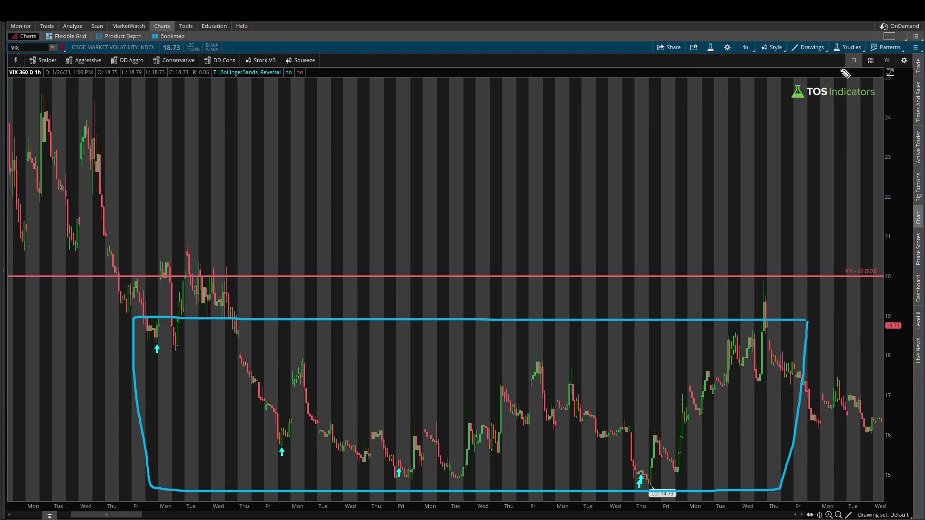
{"action": "key", "text": "Escape"}
Step: Chart SPY on the 5 Y : 1D time frame and annotate a possible drop from the descending trendline at the latest candles
{"action": "left_click", "coordinate": [35, 48]}
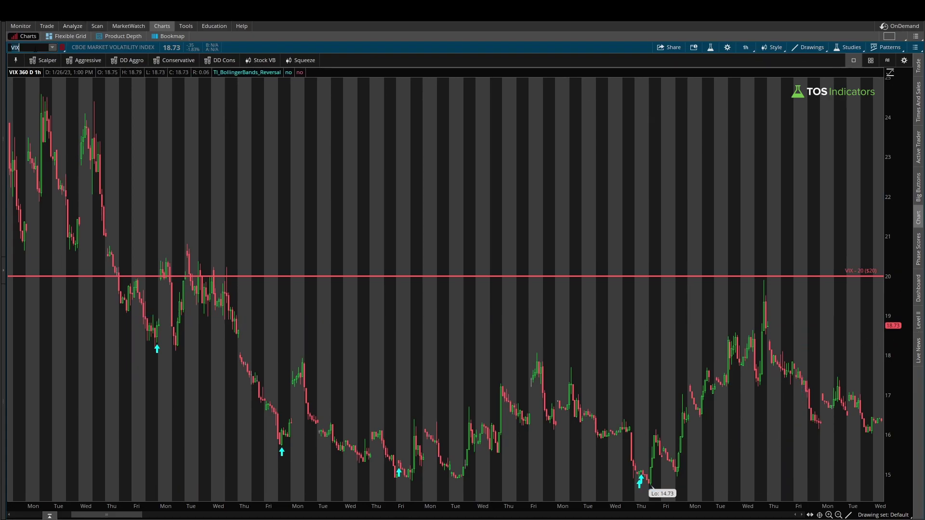
{"action": "type", "text": "SPY"}
{"action": "key", "text": "Return"}
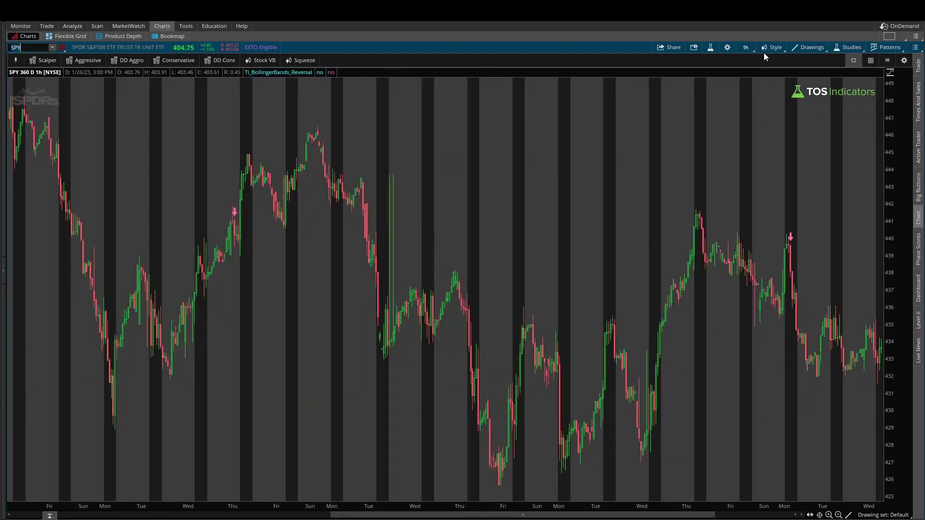
{"action": "left_click", "coordinate": [747, 48]}
{"action": "left_click", "coordinate": [709, 181]}
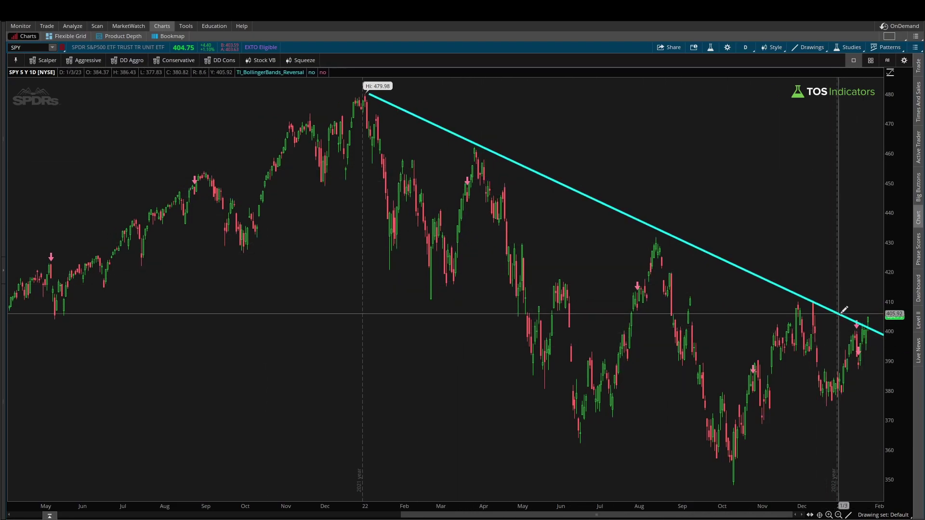
{"action": "mouse_move", "coordinate": [866, 327]}
{"action": "left_mouse_down"}
{"action": "mouse_move", "coordinate": [875, 333]}
{"action": "mouse_move", "coordinate": [876, 359]}
{"action": "mouse_move", "coordinate": [882, 352]}
{"action": "left_mouse_up"}
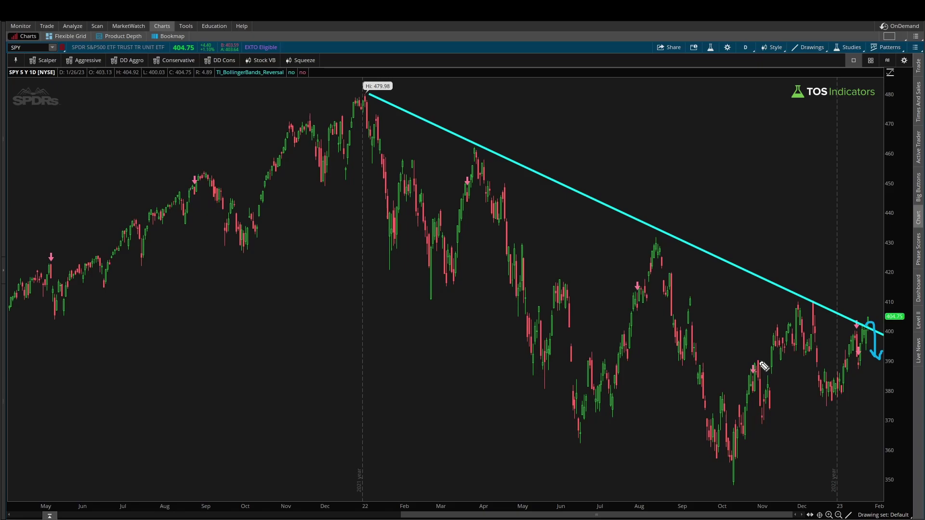
{"action": "key", "text": "e"}
Step: Chart VIX on the 180 D : 4h time frame and circle its latest up-arrow signal in mid-January
{"action": "type", "text": "VIX"}
{"action": "key", "text": "Return"}
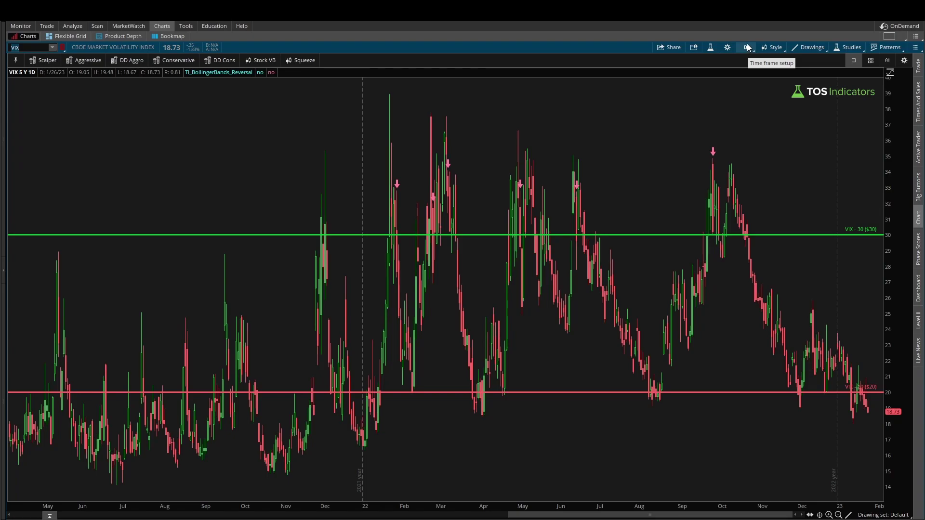
{"action": "left_click", "coordinate": [747, 47]}
{"action": "left_click", "coordinate": [700, 172]}
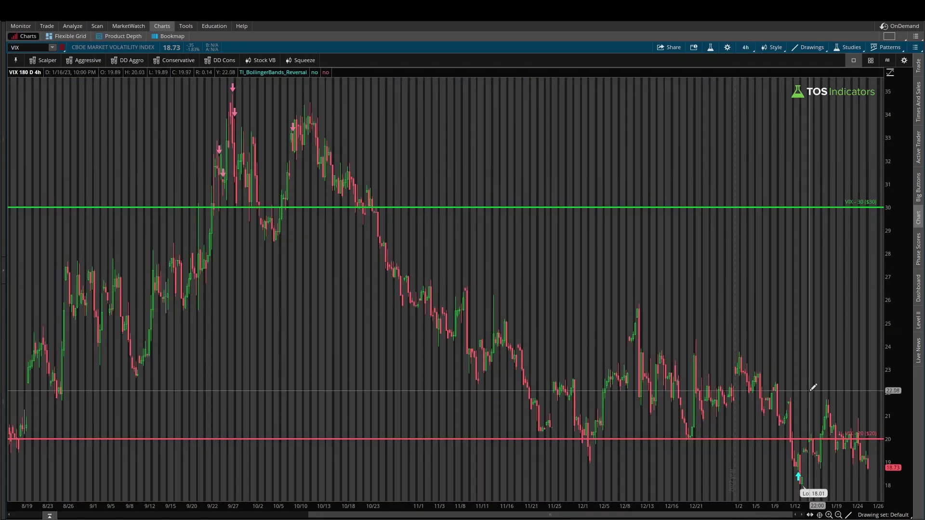
{"action": "mouse_move", "coordinate": [815, 477]}
{"action": "left_mouse_down"}
{"action": "mouse_move", "coordinate": [790, 485]}
{"action": "mouse_move", "coordinate": [817, 471]}
{"action": "left_mouse_up"}
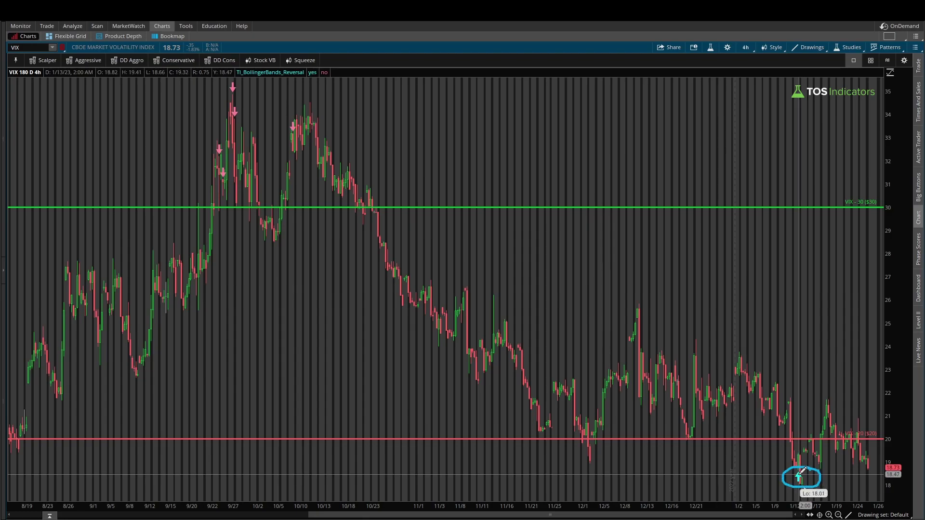
Step: Check the VIX chart on the 10 D : 30m time frame and set it to 5 D : 15m
{"action": "left_click", "coordinate": [745, 46]}
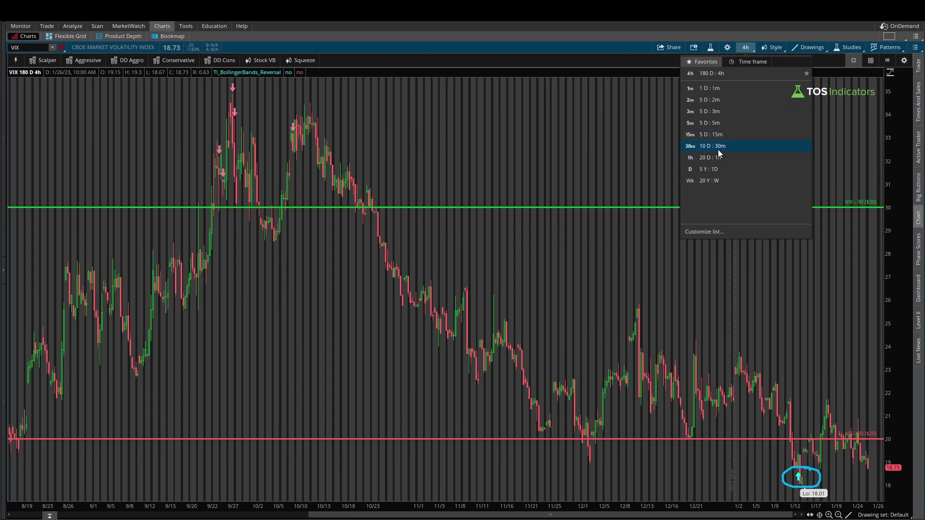
{"action": "left_click", "coordinate": [712, 145]}
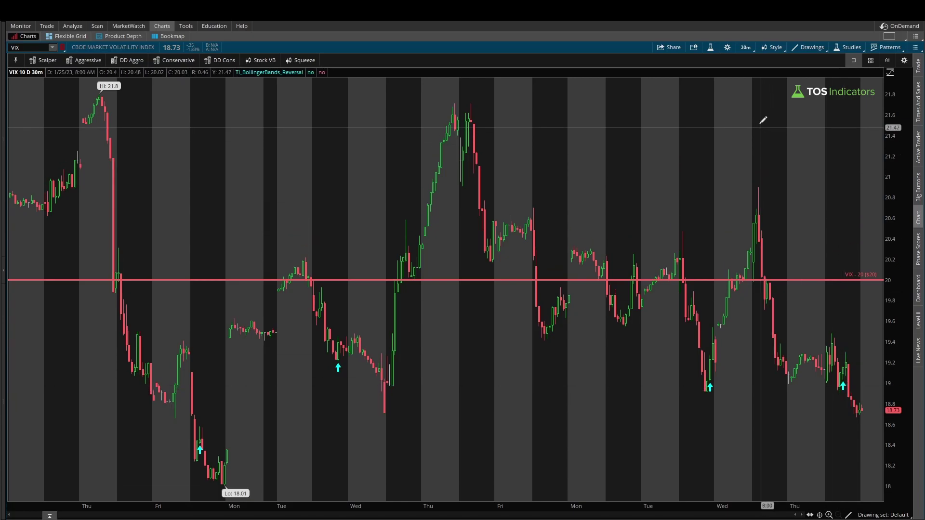
{"action": "left_click", "coordinate": [745, 46]}
{"action": "left_click", "coordinate": [721, 138]}
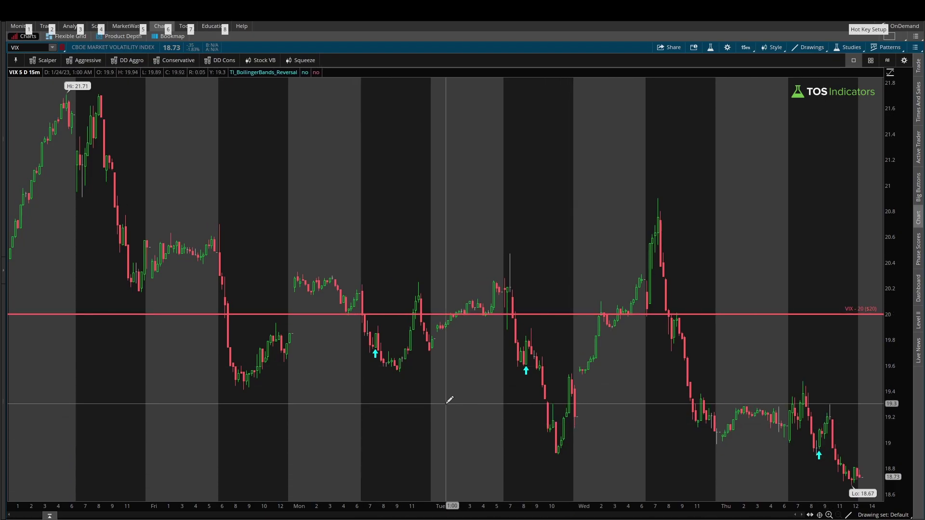
Step: Mark the price moves after the three up-arrow signals on the 5 D : 15m VIX chart, and clear the markings
{"action": "left_click_drag", "start_coordinate": [386, 357], "coordinate": [457, 326]}
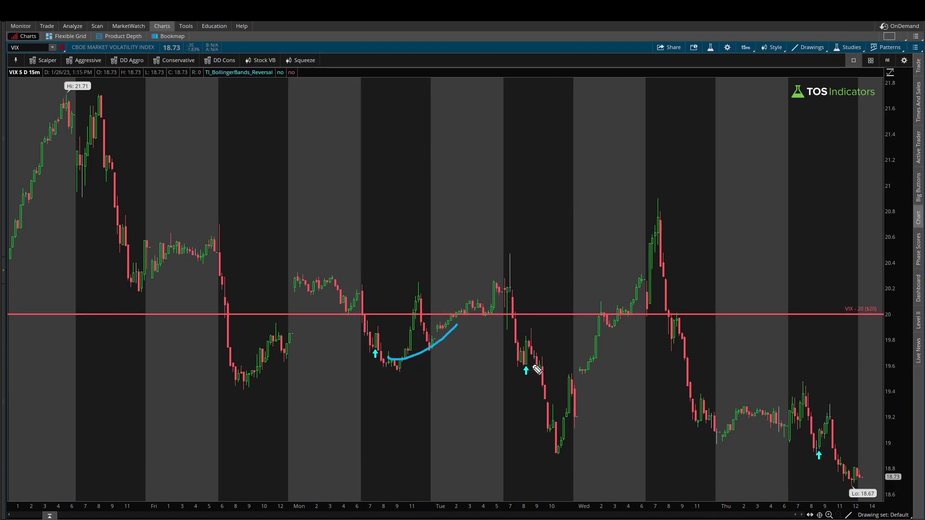
{"action": "left_click_drag", "start_coordinate": [519, 355], "coordinate": [545, 368]}
{"action": "left_click_drag", "start_coordinate": [527, 350], "coordinate": [516, 370]}
{"action": "mouse_move", "coordinate": [816, 453]}
{"action": "left_mouse_down"}
{"action": "mouse_move", "coordinate": [837, 423]}
{"action": "mouse_move", "coordinate": [860, 478]}
{"action": "mouse_move", "coordinate": [896, 501]}
{"action": "left_mouse_up"}
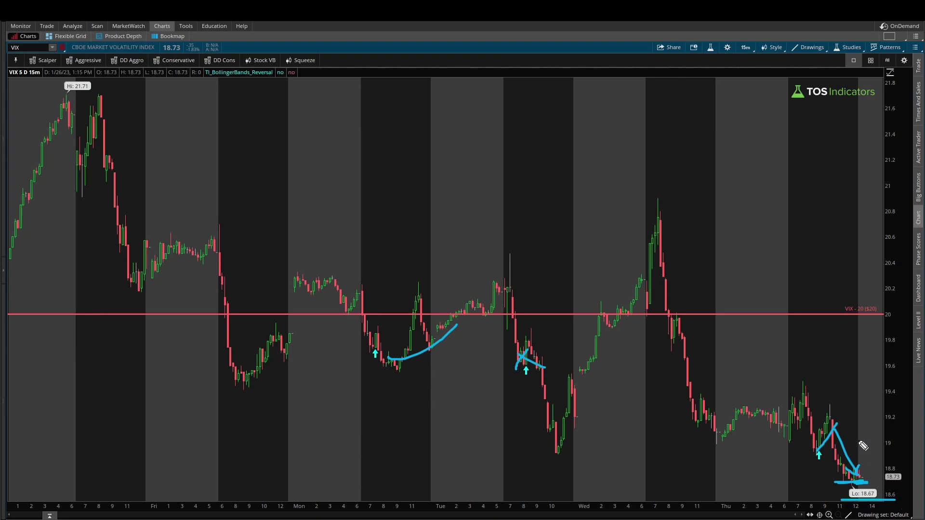
{"action": "key", "text": "Escape"}
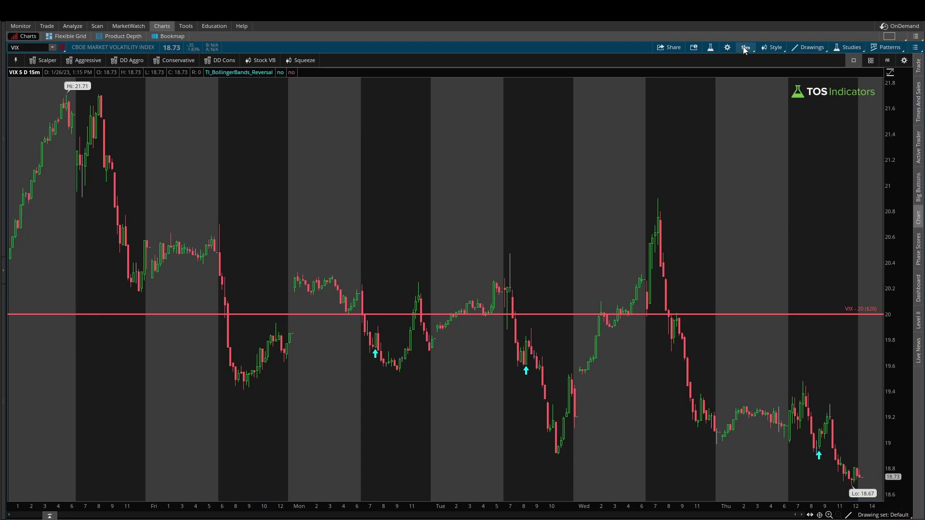
Step: Chart VIX on the 10 D : 30m time frame and mark the break below a horizontal line at about 18.9 under the last two signals
{"action": "left_click", "coordinate": [745, 47]}
{"action": "left_click", "coordinate": [707, 137]}
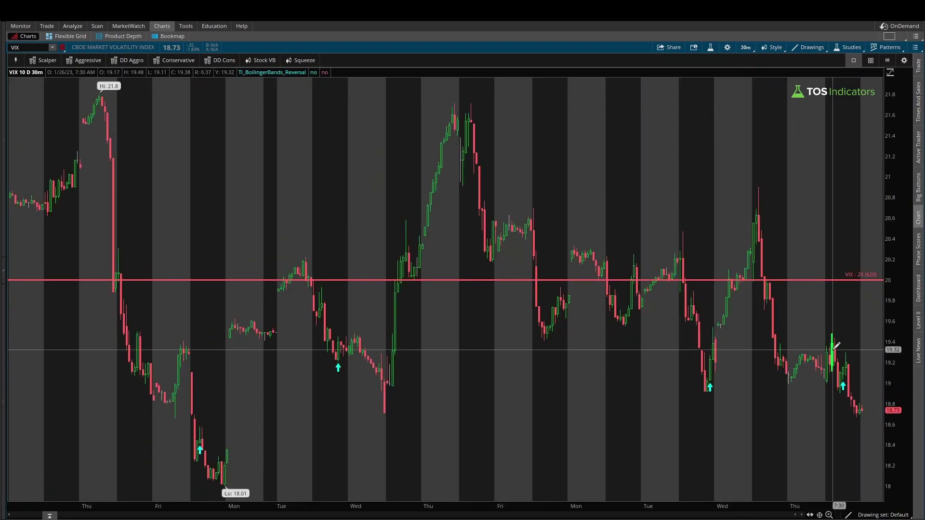
{"action": "key", "text": "alt"}
{"action": "mouse_move", "coordinate": [688, 392]}
{"action": "left_mouse_down"}
{"action": "mouse_move", "coordinate": [867, 398]}
{"action": "mouse_move", "coordinate": [858, 414]}
{"action": "mouse_move", "coordinate": [862, 407]}
{"action": "left_mouse_up"}
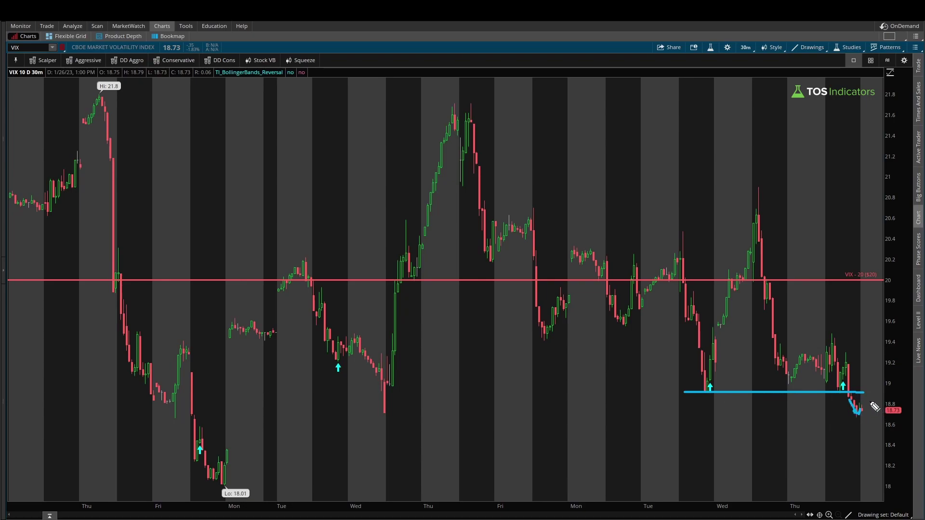
{"action": "key", "text": "Escape"}
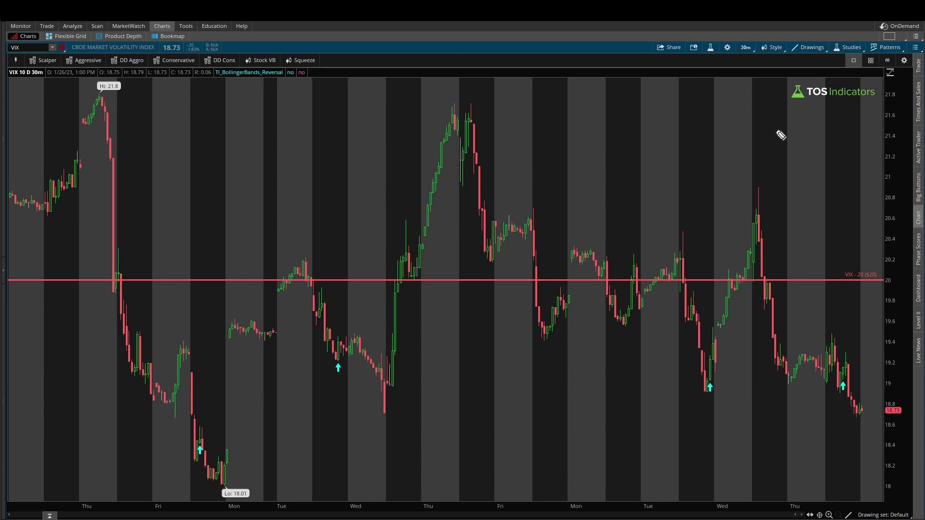
Step: Chart VIX on the 20 D : 1h time frame, circle its only up-arrow signal, and clear the marking
{"action": "left_click", "coordinate": [746, 49]}
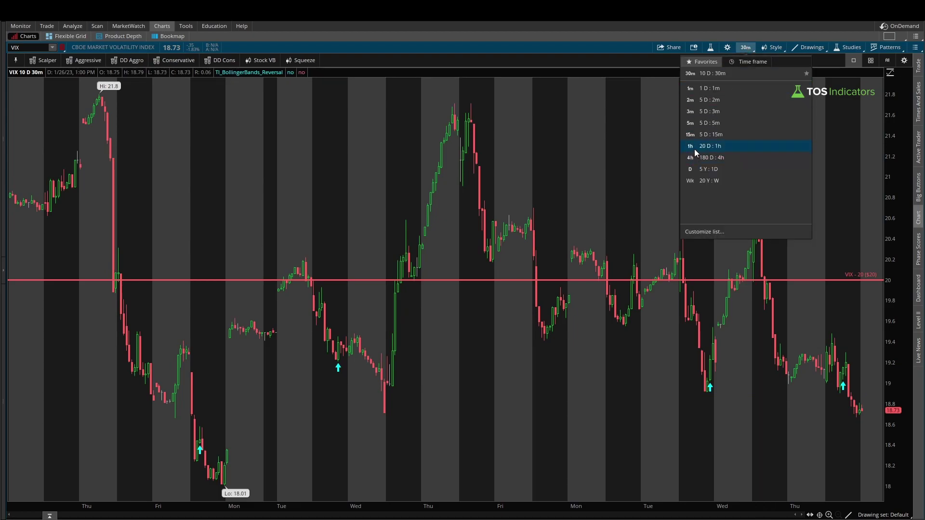
{"action": "left_click", "coordinate": [695, 146]}
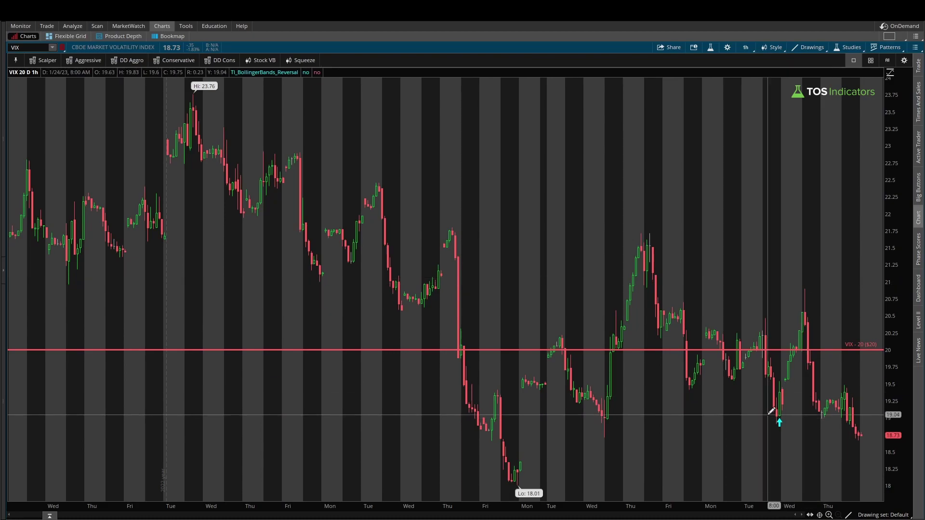
{"action": "mouse_move", "coordinate": [788, 414]}
{"action": "left_mouse_down"}
{"action": "mouse_move", "coordinate": [771, 433]}
{"action": "mouse_move", "coordinate": [793, 425]}
{"action": "left_mouse_up"}
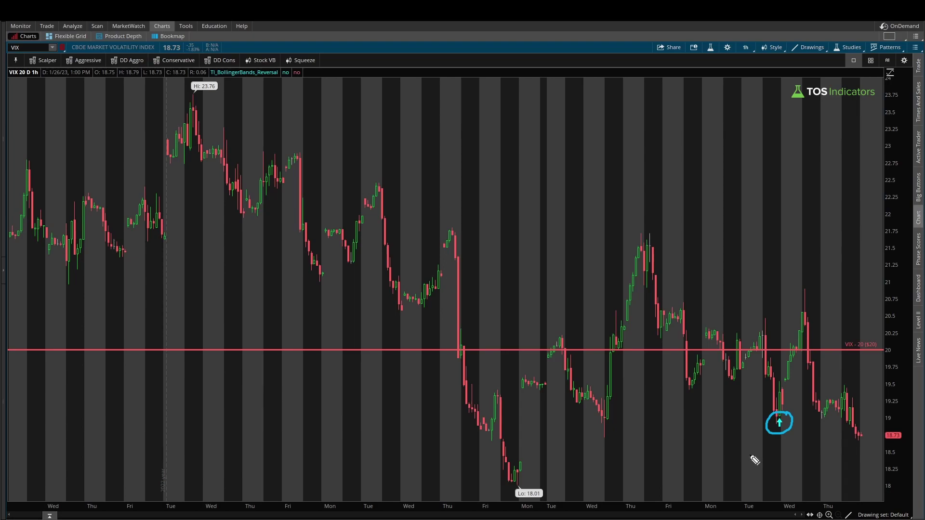
{"action": "mouse_move", "coordinate": [728, 466]}
{"action": "left_mouse_down"}
{"action": "mouse_move", "coordinate": [758, 441]}
{"action": "mouse_move", "coordinate": [760, 453]}
{"action": "left_mouse_up"}
{"action": "key", "text": "Escape"}
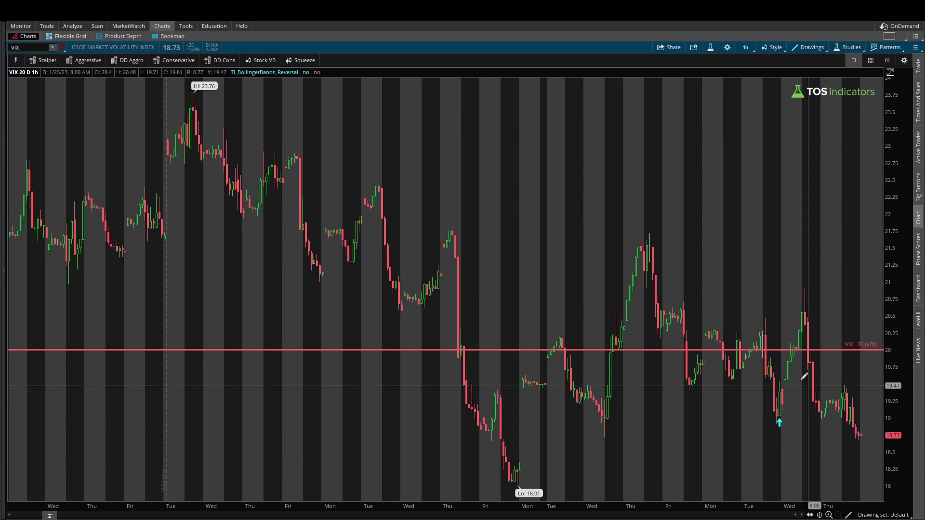
Step: Open the chart's studies and strategies editor and bracket the TI_BollingerBands_Reversal study
{"action": "left_click", "coordinate": [710, 48]}
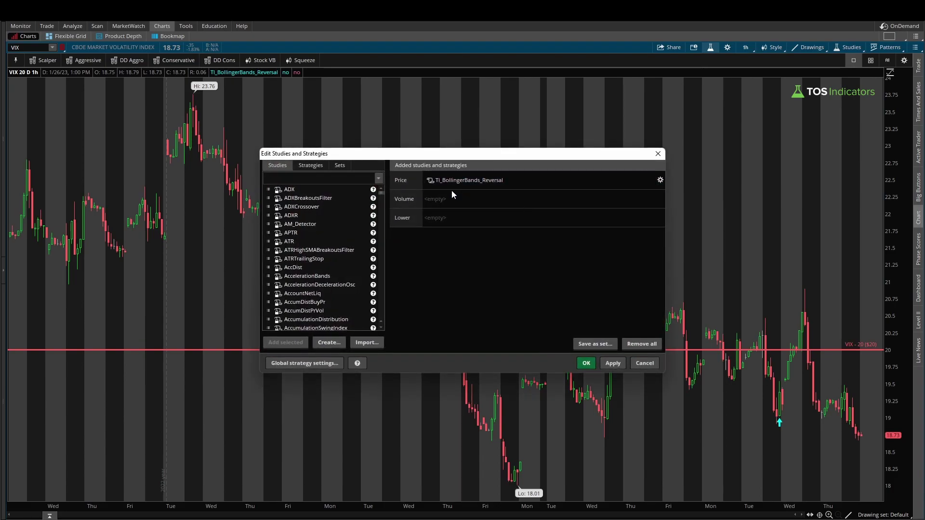
{"action": "left_click_drag", "start_coordinate": [426, 168], "coordinate": [432, 195]}
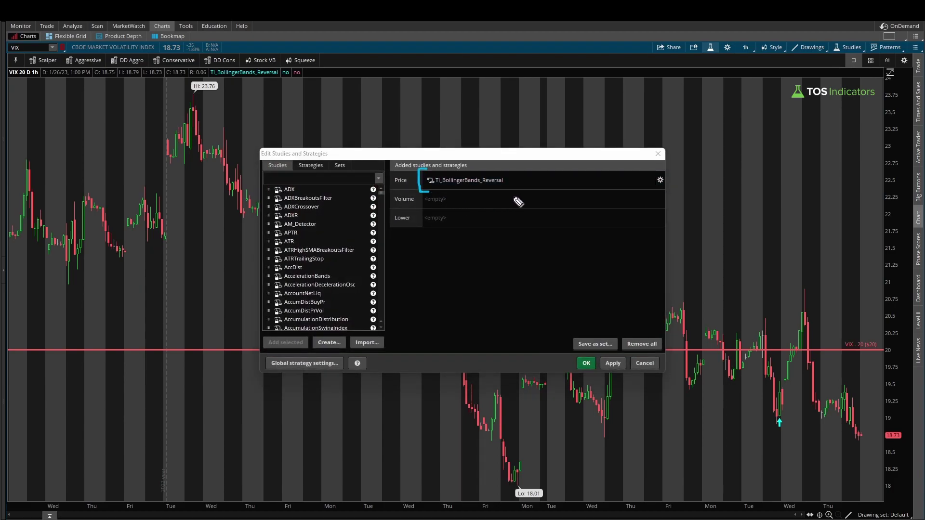